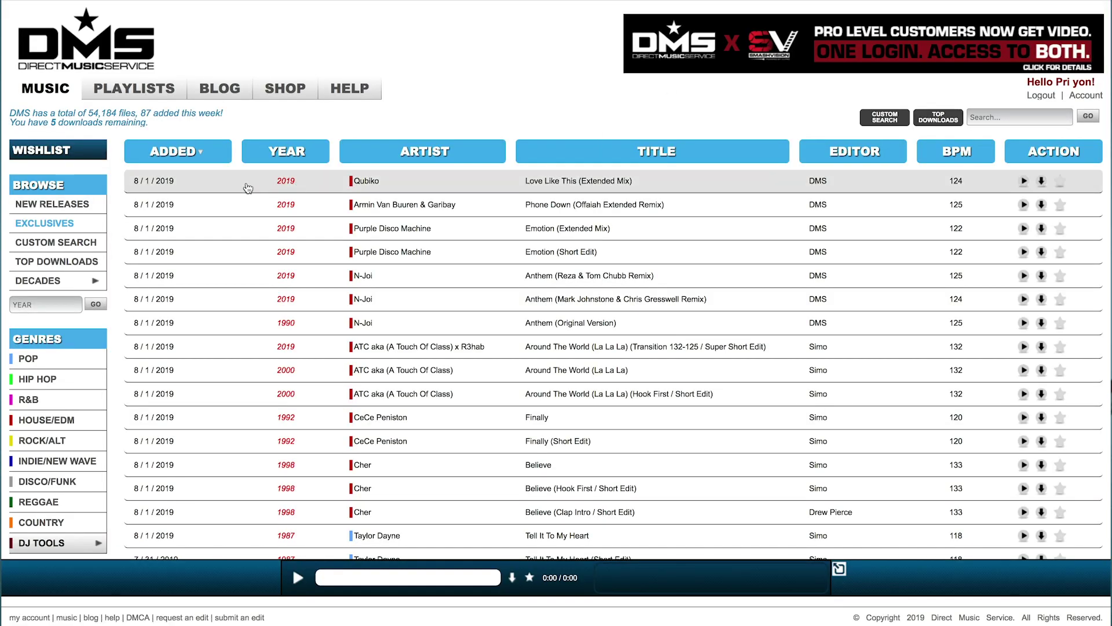
Filter Direct Music Service to HOUSE/EDM tracks and scroll to the late-July 2019 releases
scroll(248, 187, "down", 2)
left_click(65, 343)
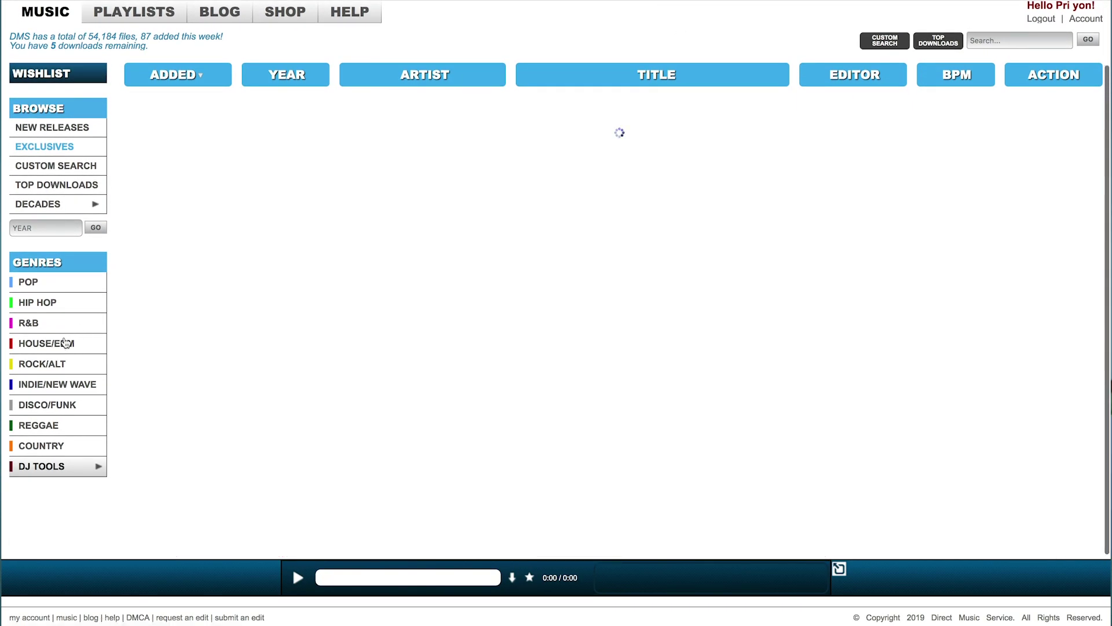
scroll(532, 269, "down", 6)
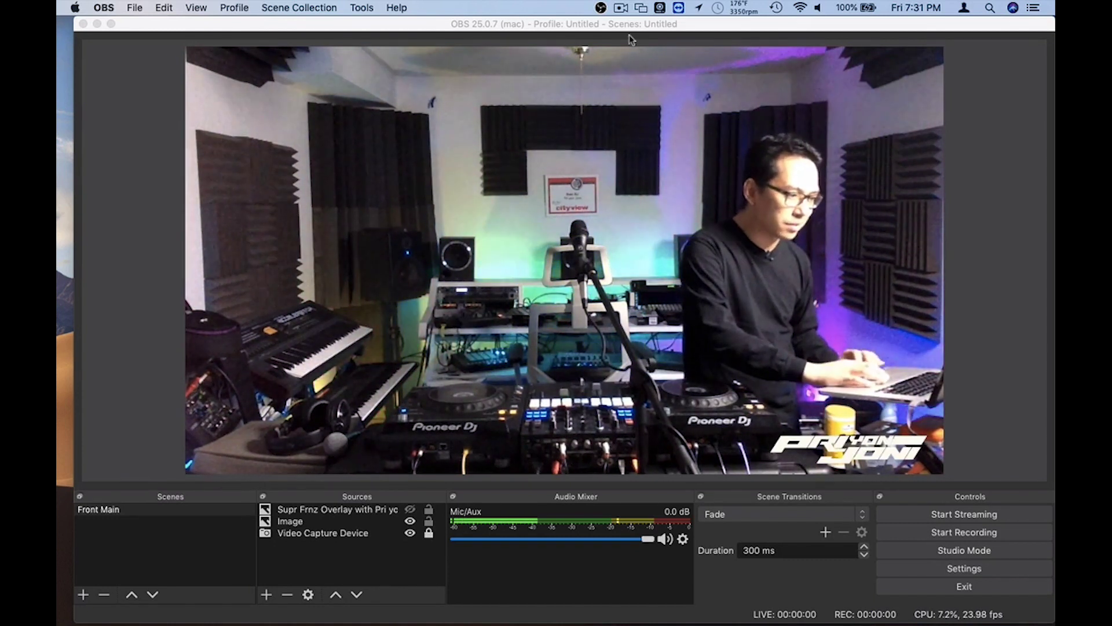
Bring OBS forward and open the Webcam Settings Panel from the menu-bar Webcam Settings icon
left_click(445, 26)
left_click(661, 7)
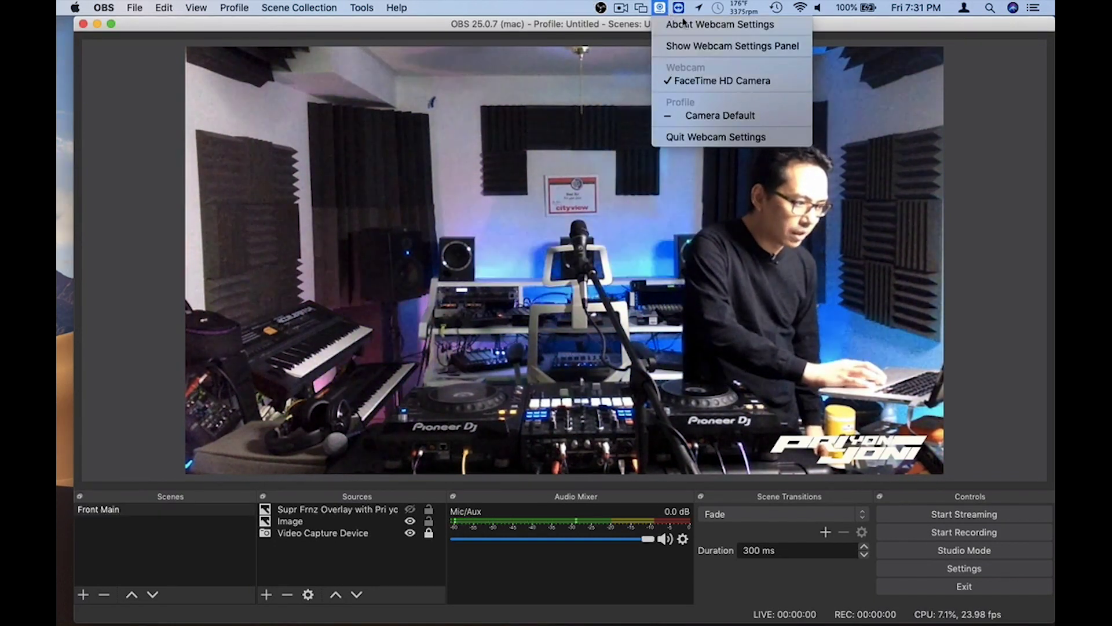
left_click(706, 46)
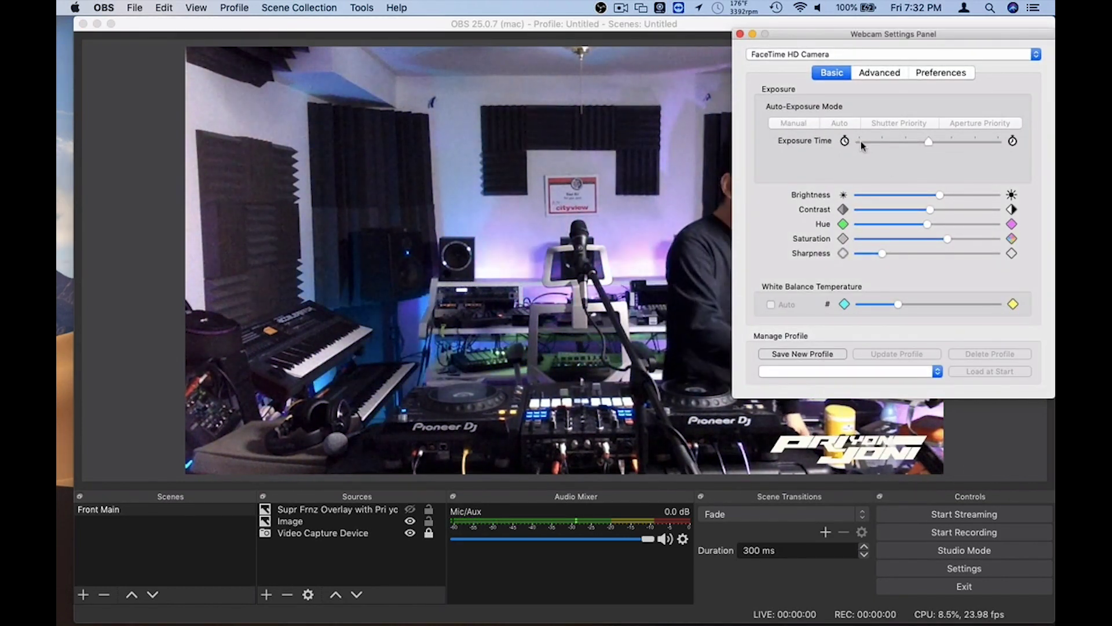
Nudge brightness down and fix manual exposure time slightly left of centre for a dimmer preview
mouse_move(941, 198)
left_mouse_down()
mouse_move(926, 198)
mouse_move(941, 200)
left_mouse_up()
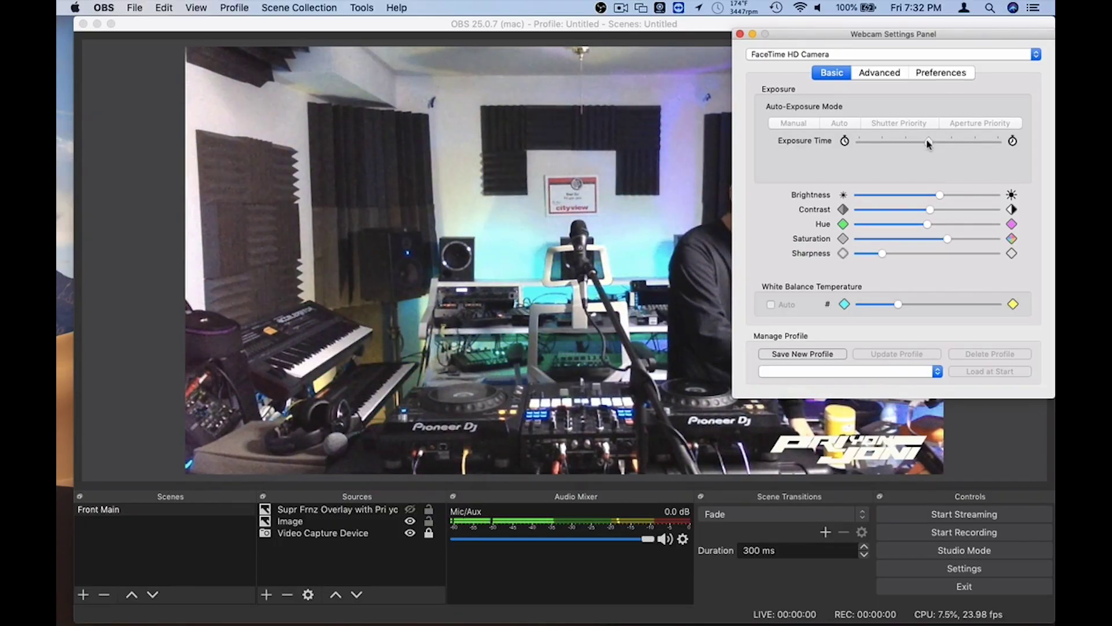
left_click_drag(929, 143, 869, 149)
left_click(844, 141)
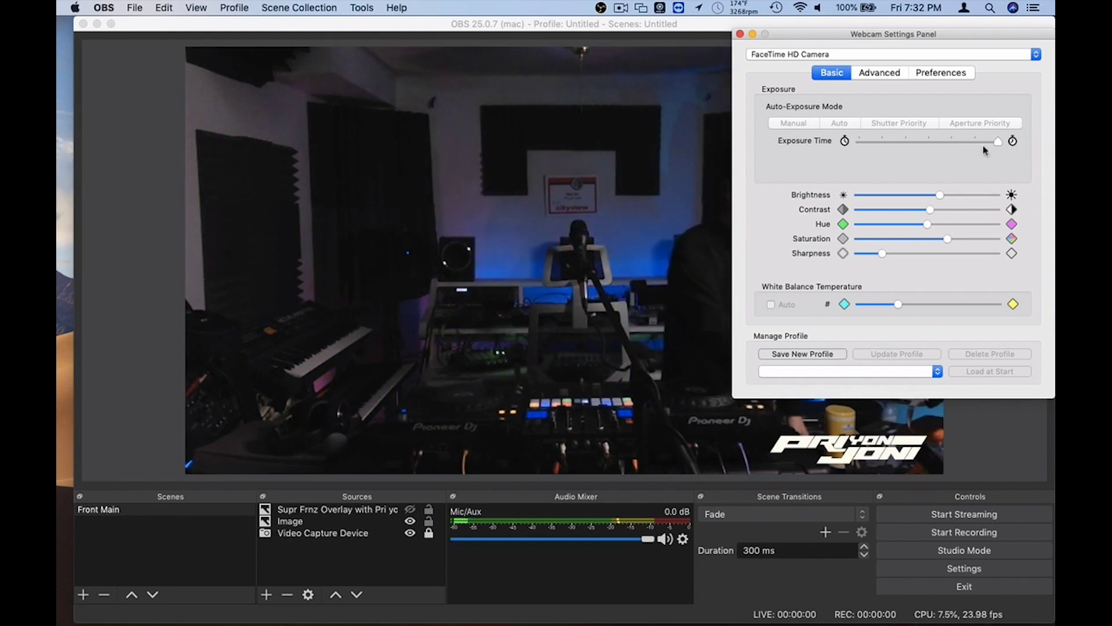
left_click_drag(998, 142, 947, 143)
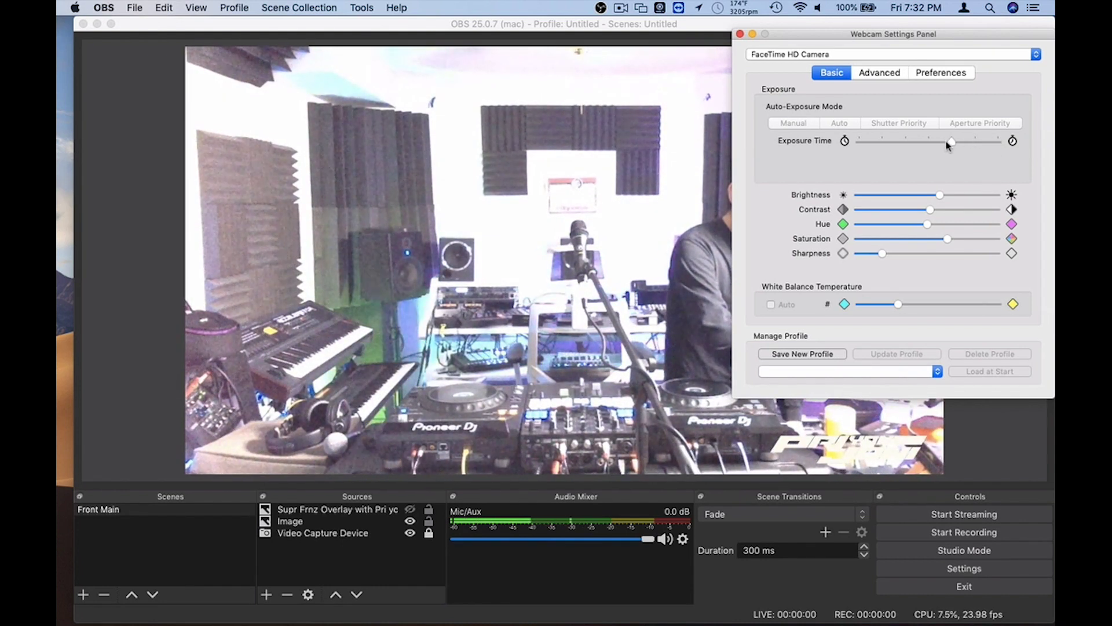
left_click_drag(948, 143, 928, 142)
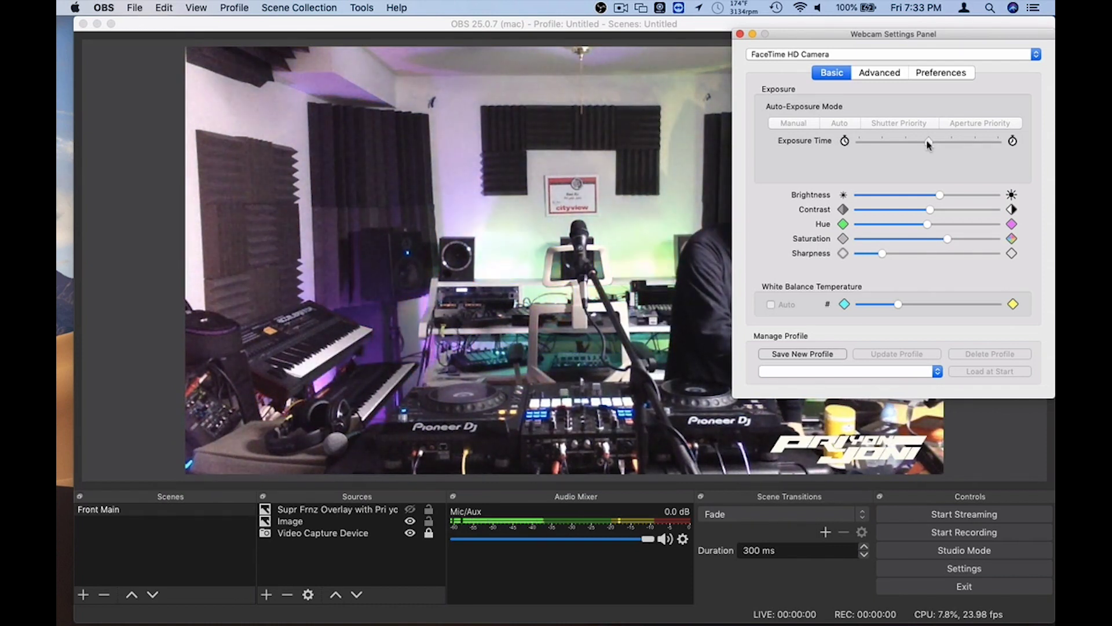
left_click_drag(924, 143, 906, 142)
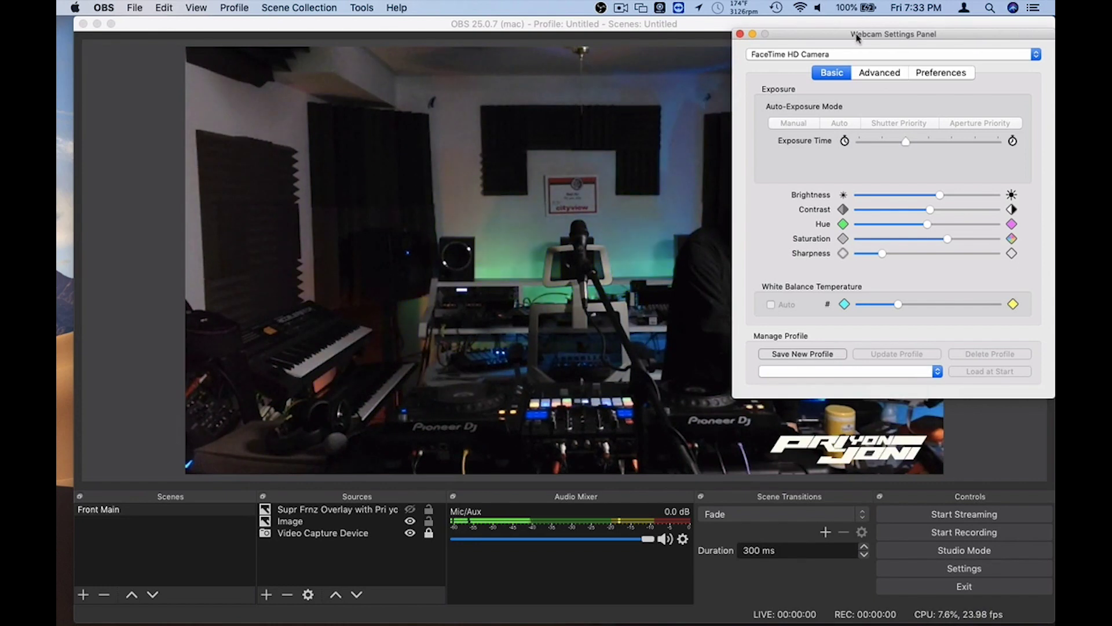
left_click_drag(858, 37, 911, 28)
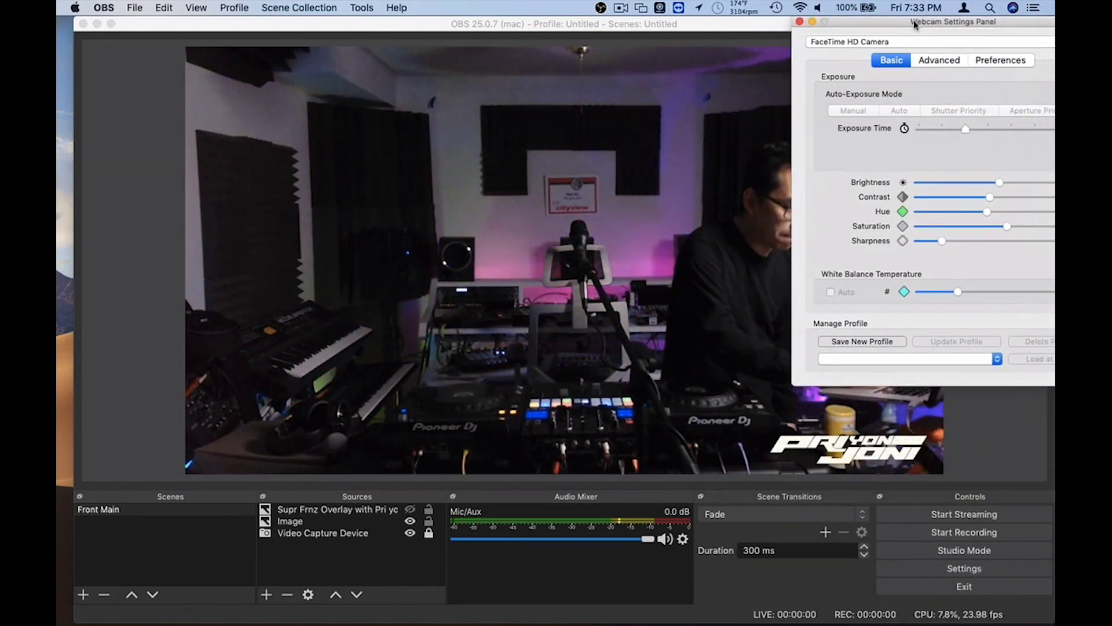
Fine-tune the exposure time by a notch and keep FaceTime HD Camera as the camera
left_click(961, 130)
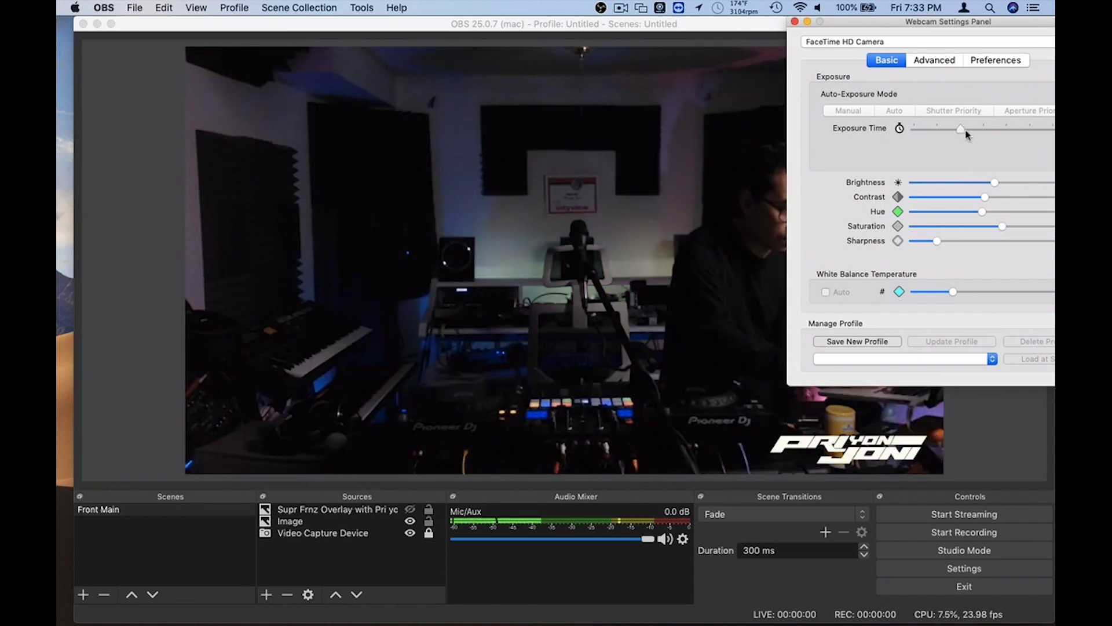
left_click(1006, 132)
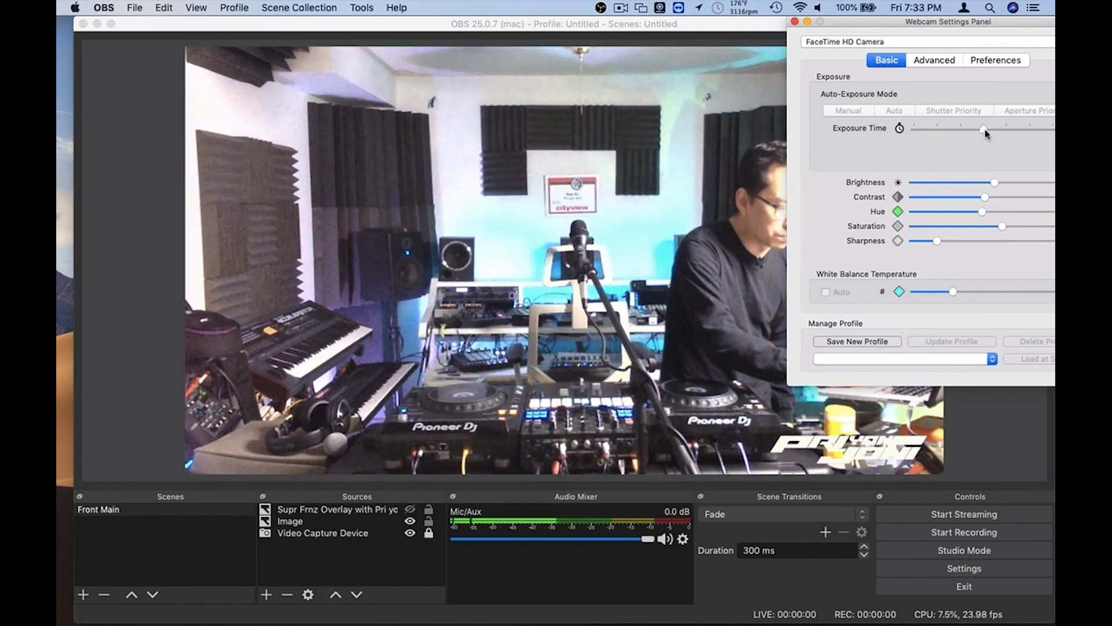
left_click(971, 133)
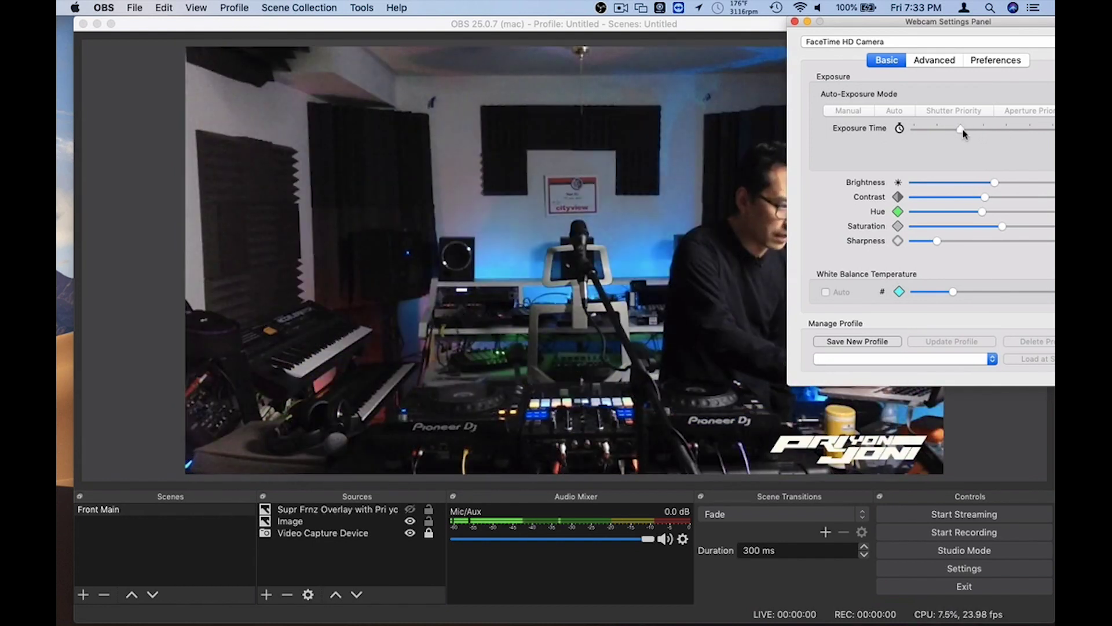
left_click(923, 44)
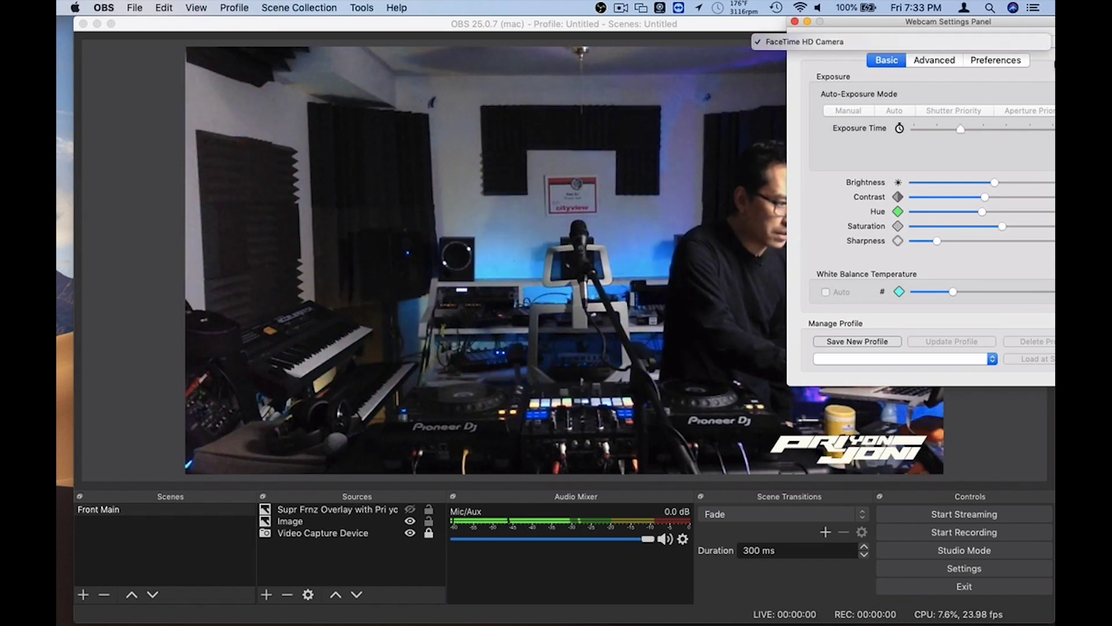
left_click(1004, 62)
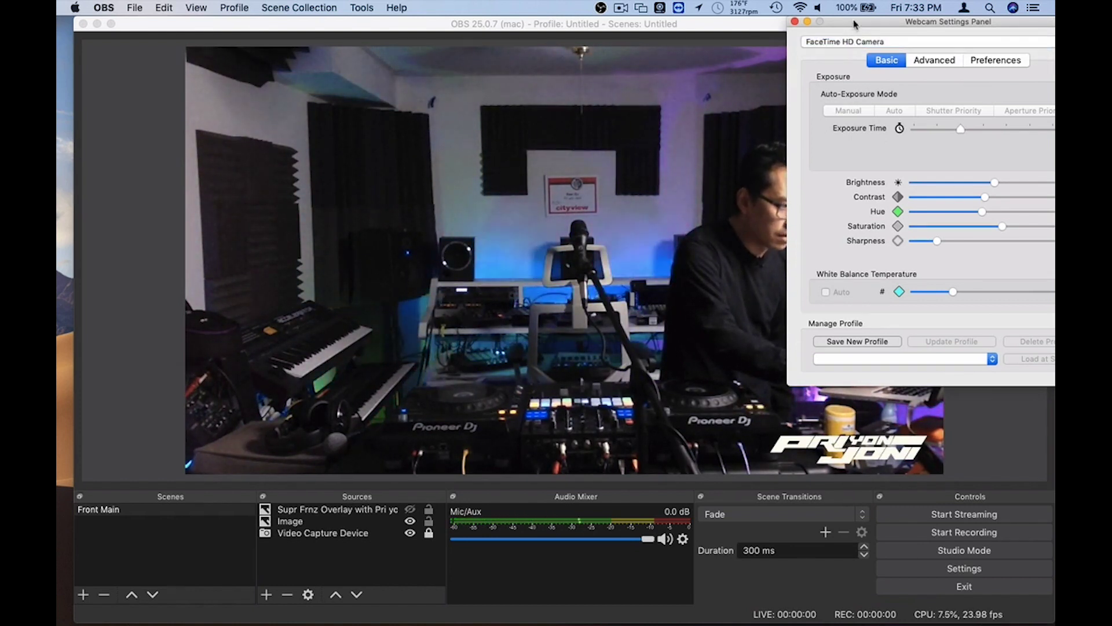
Set brightness slightly lower and move the settings panel to the left of the preview
left_click_drag(854, 24, 974, 83)
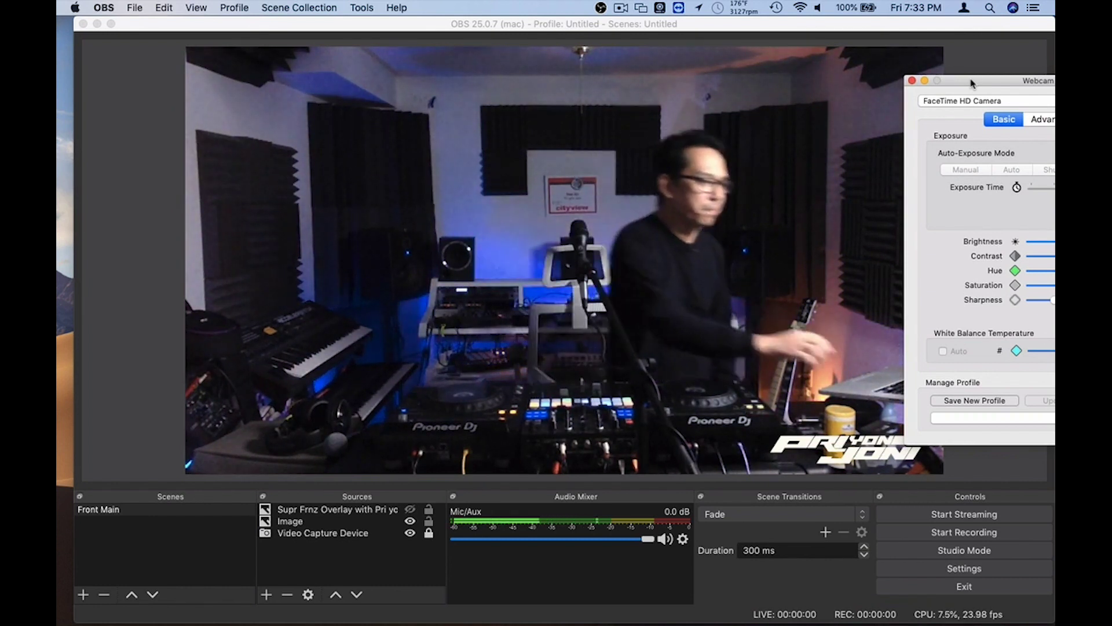
left_click_drag(973, 83, 785, 46)
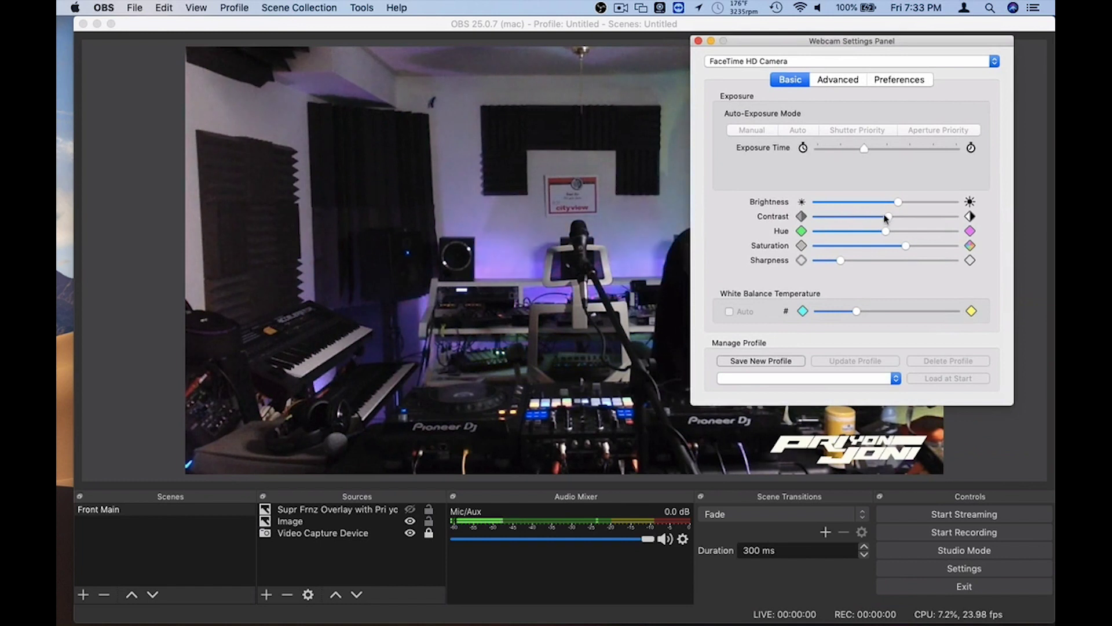
mouse_move(888, 202)
left_mouse_down()
mouse_move(914, 202)
mouse_move(903, 202)
left_mouse_up()
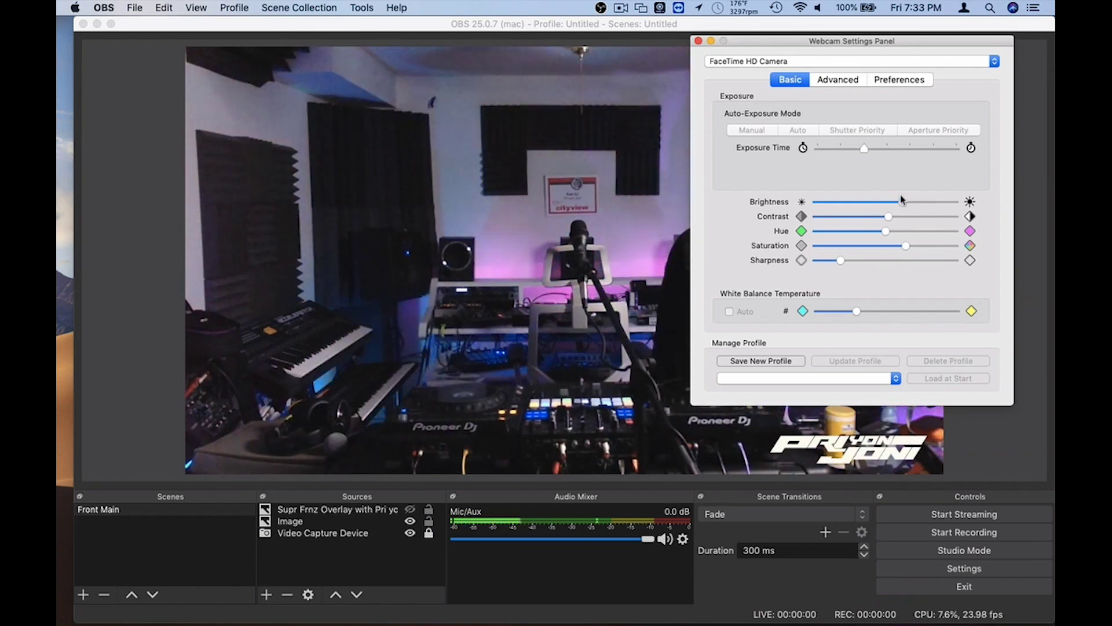
left_click_drag(896, 203, 893, 202)
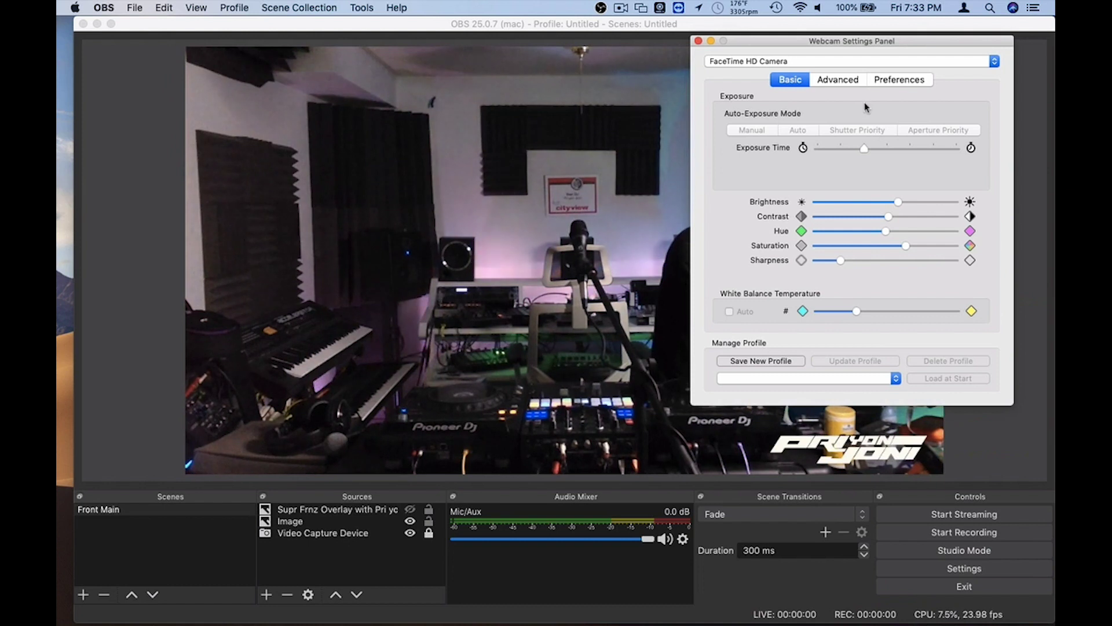
left_click_drag(805, 43, 187, 137)
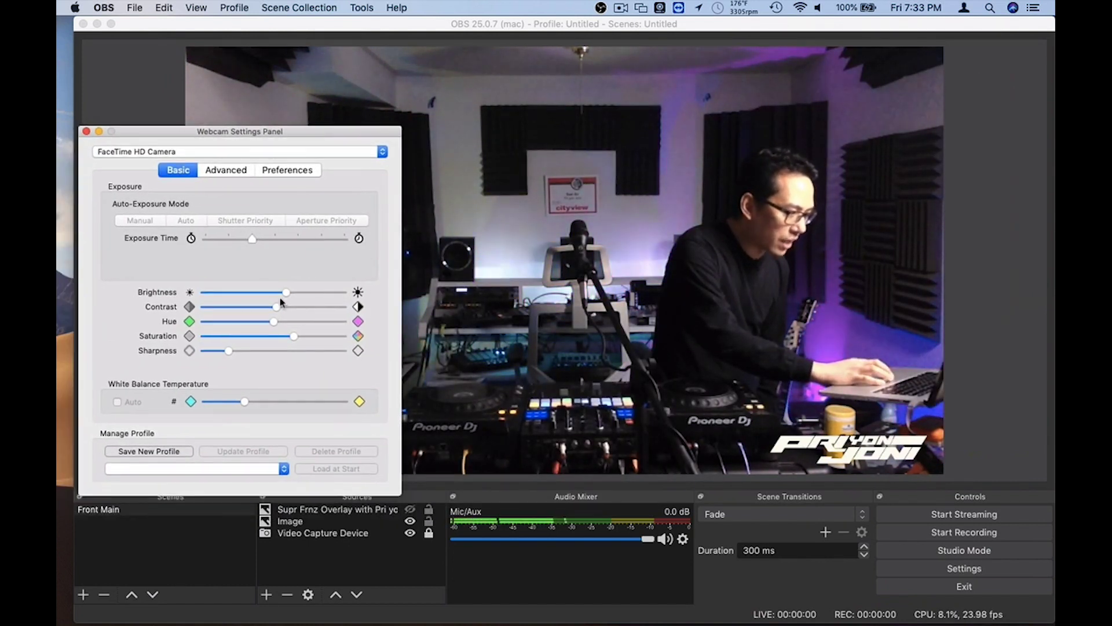
Raise contrast a little and reduce colour saturation slightly
left_click_drag(284, 312, 276, 313)
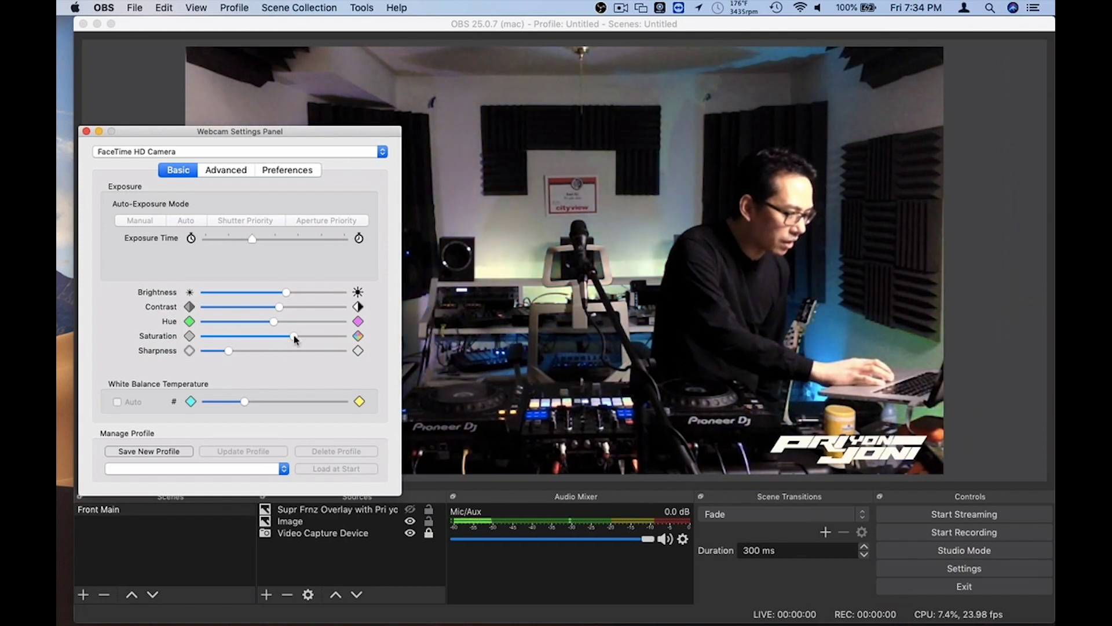
left_click_drag(295, 336, 294, 340)
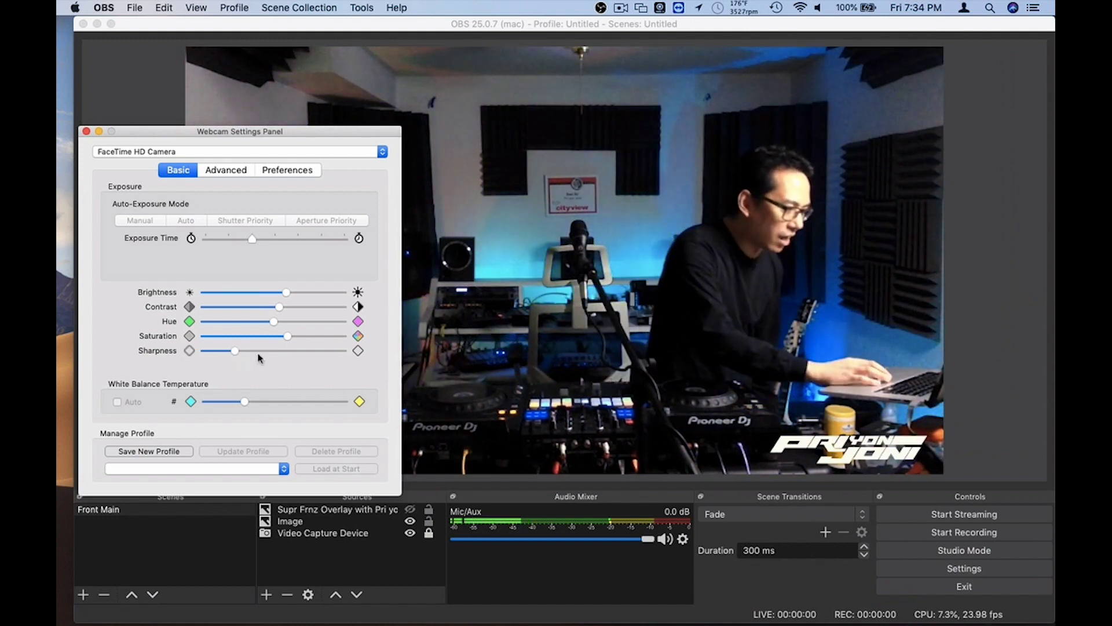
Keep sharpness low and set white balance temperature just past its original point for cooler tones
left_click_drag(235, 352, 329, 350)
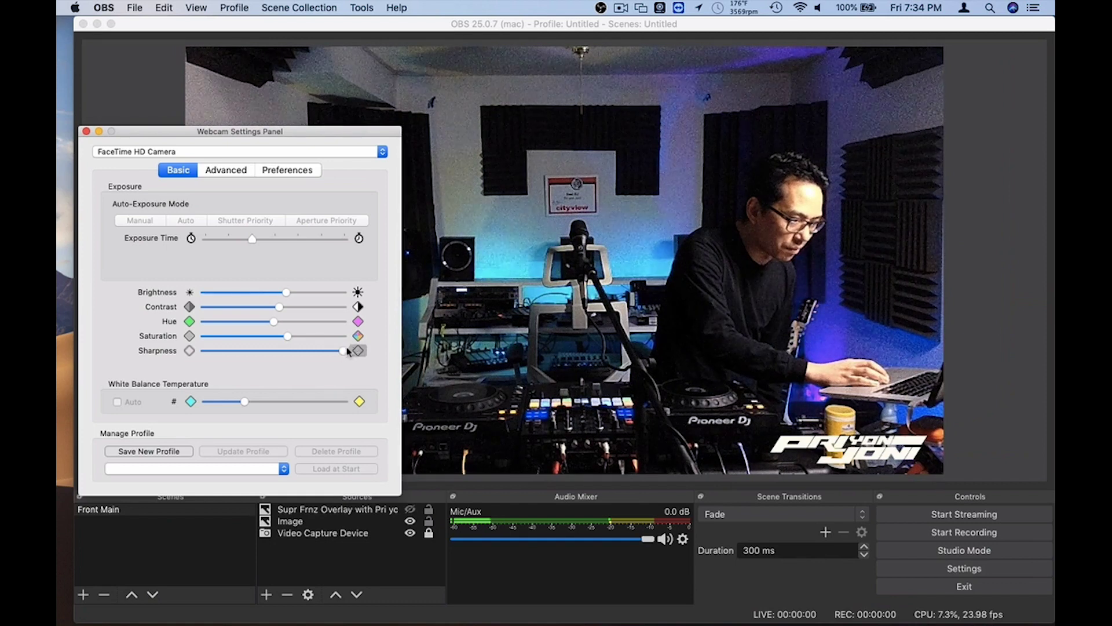
left_click_drag(342, 351, 226, 351)
left_click_drag(244, 402, 229, 403)
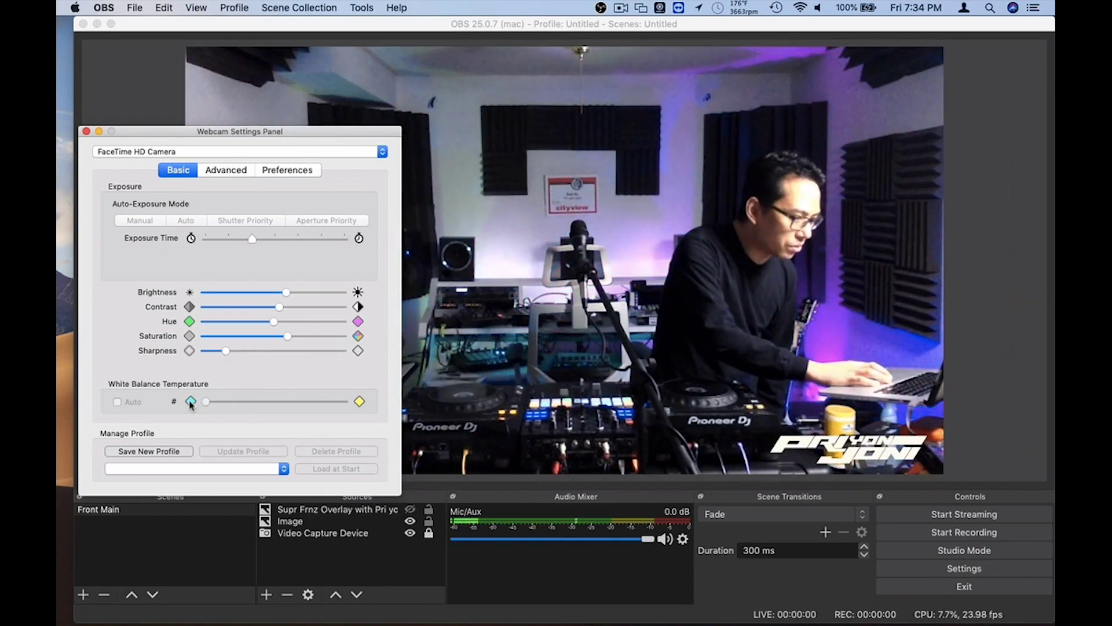
left_click_drag(190, 404, 245, 405)
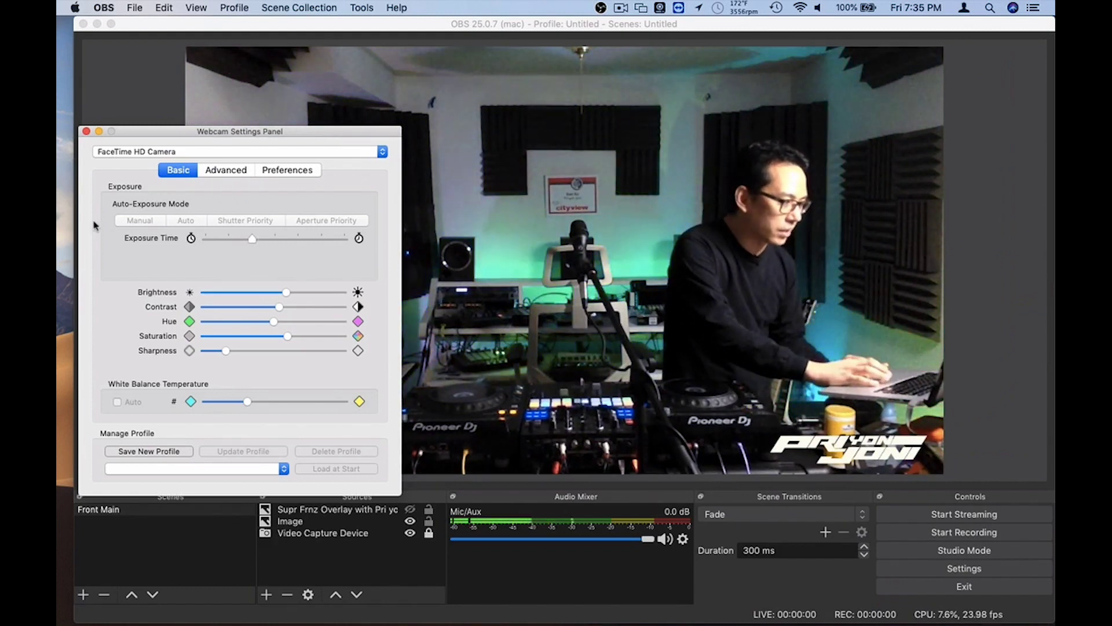
Minimize the Webcam Settings panel, then restore it from the Webcam Settings menu-bar icon
left_click(99, 131)
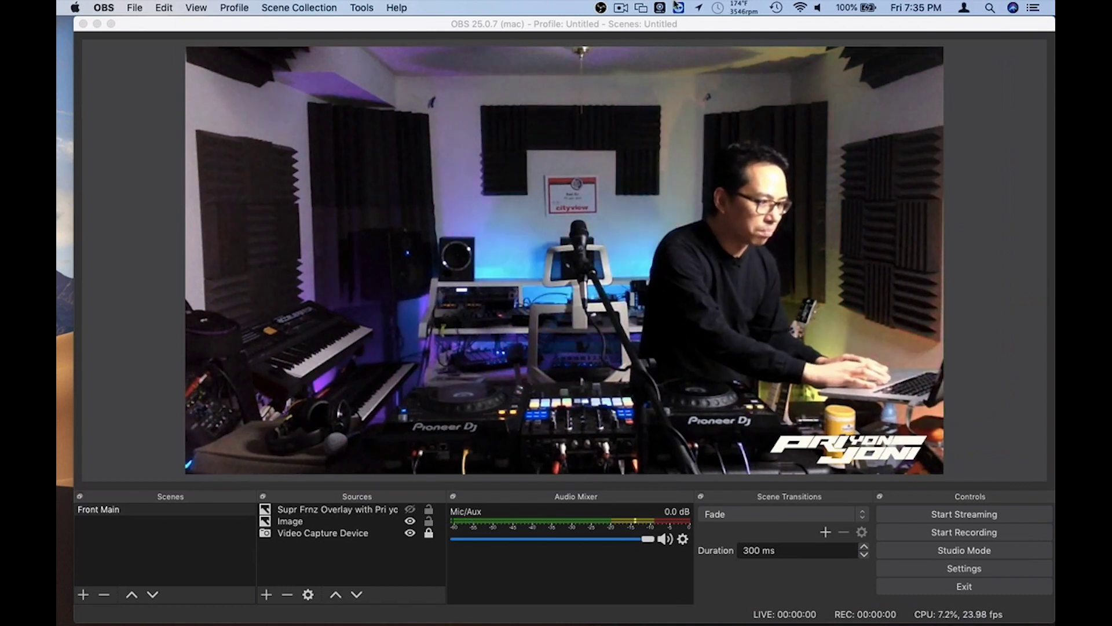
left_click(601, 7)
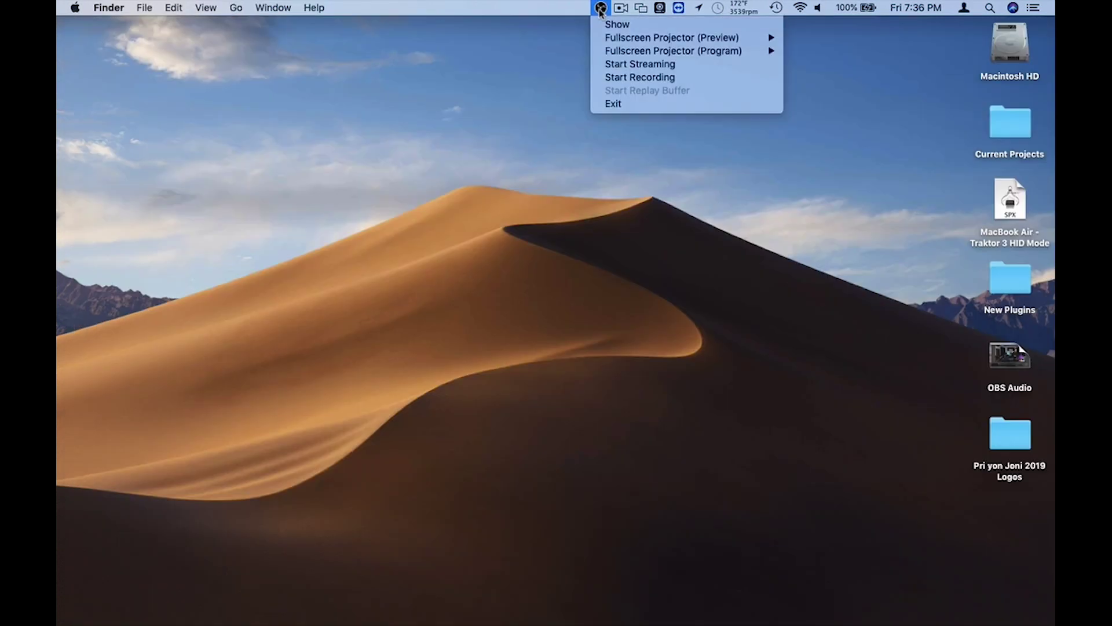
left_click(660, 7)
left_click(683, 45)
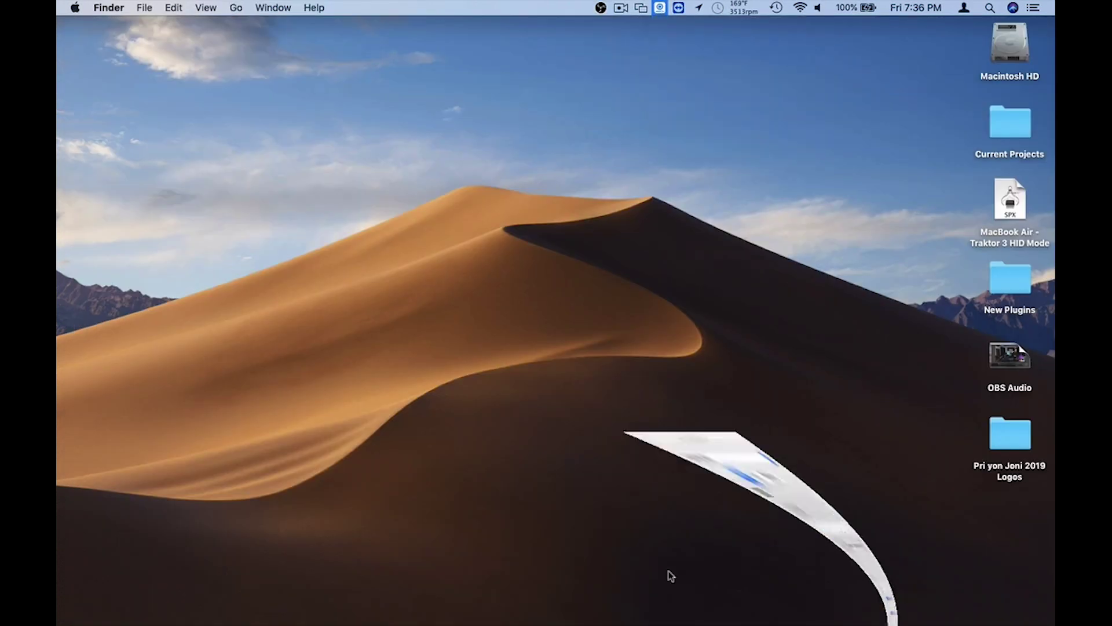
mouse_move(742, 620)
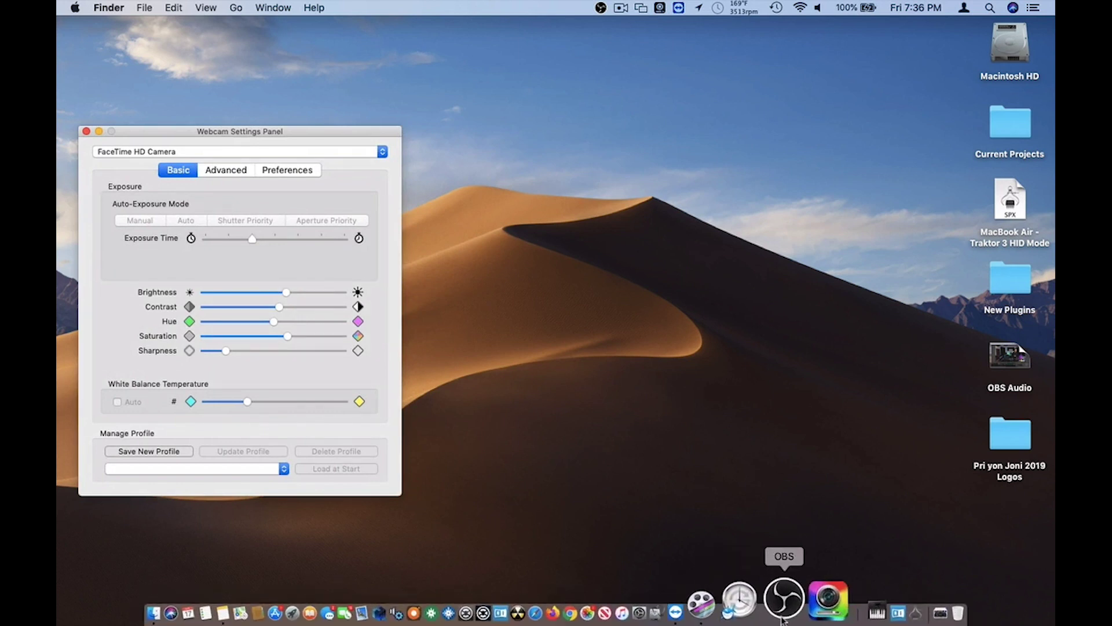
Bring back the OBS main window and nudge camera brightness slightly higher
left_click(601, 8)
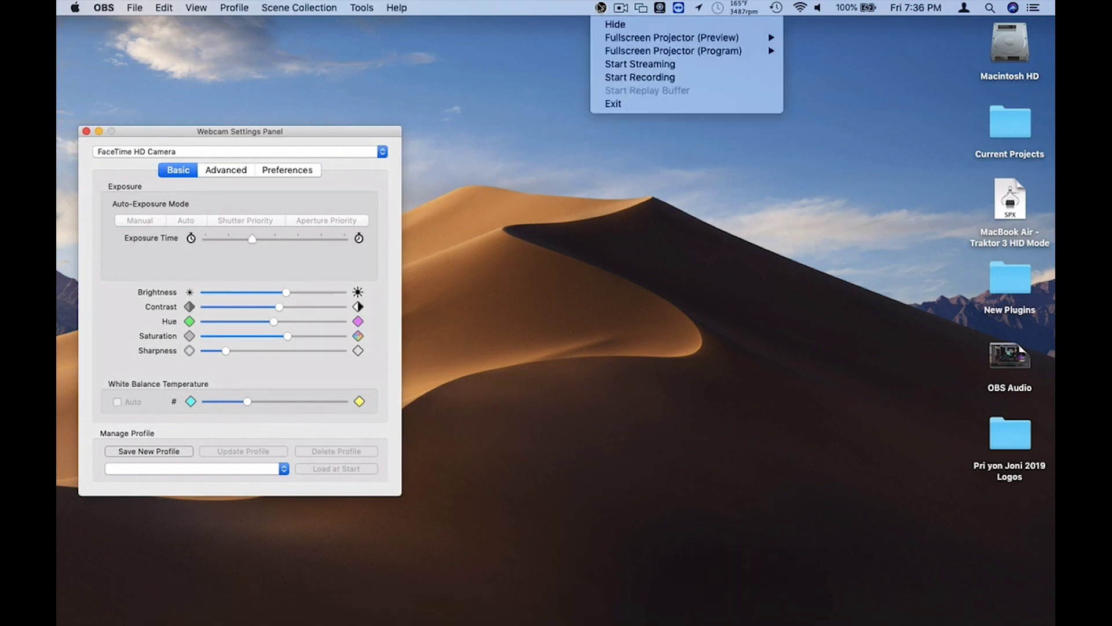
left_click(605, 23)
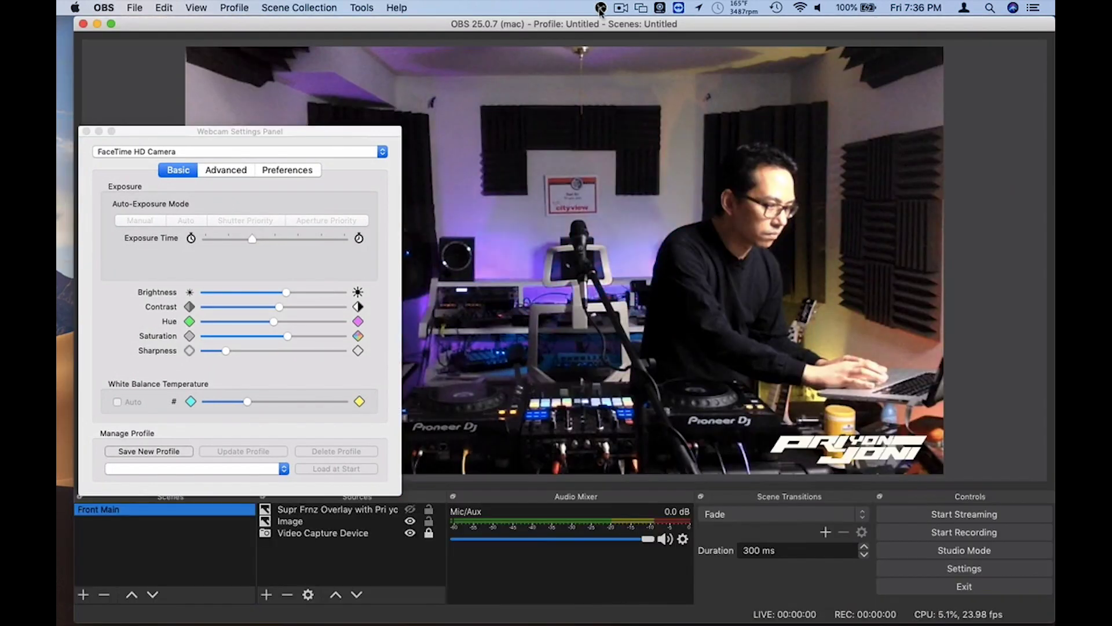
left_click(288, 295)
left_click_drag(288, 295, 288, 296)
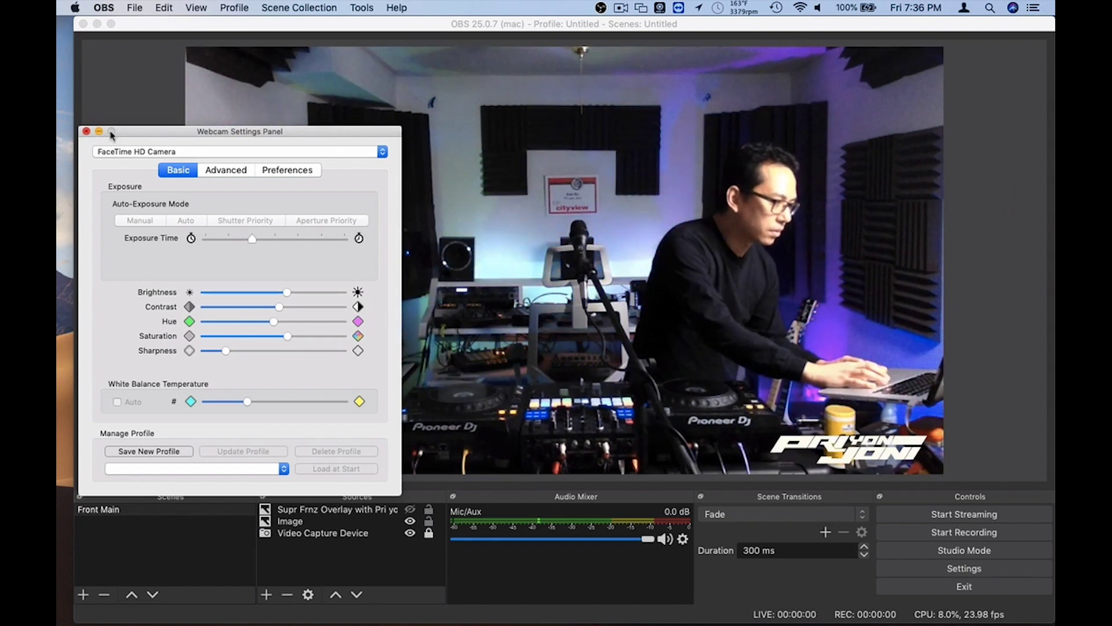
Minimize the Webcam Settings Panel to reveal the full OBS preview
left_click(85, 132)
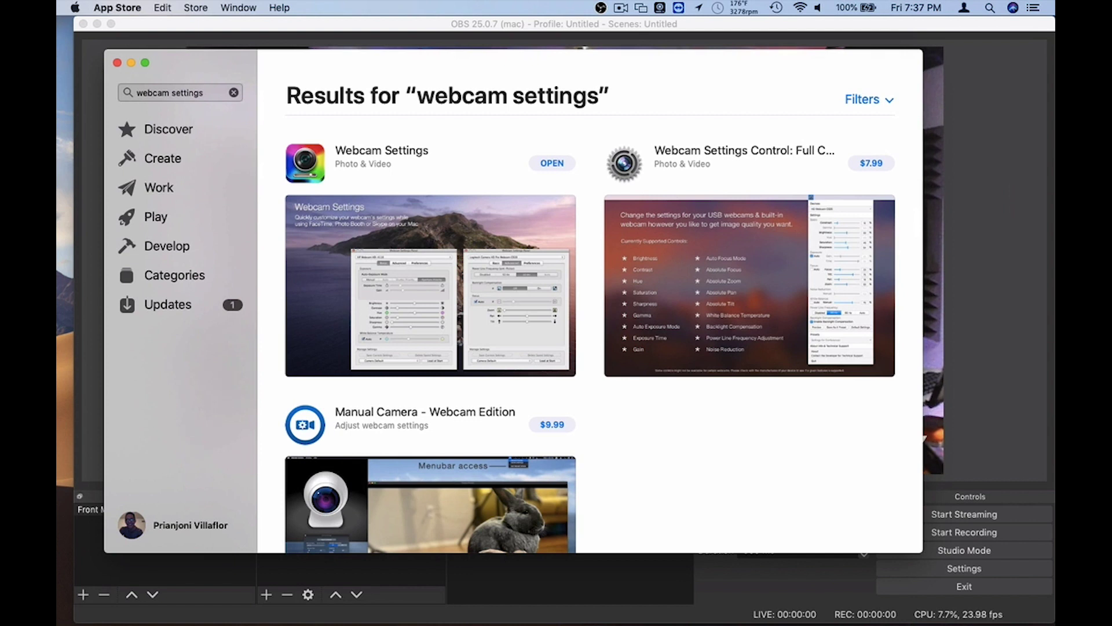
Scroll through the App Store 'webcam settings' results, with Webcam Settings shown as installed
scroll(590, 301, "down", 3)
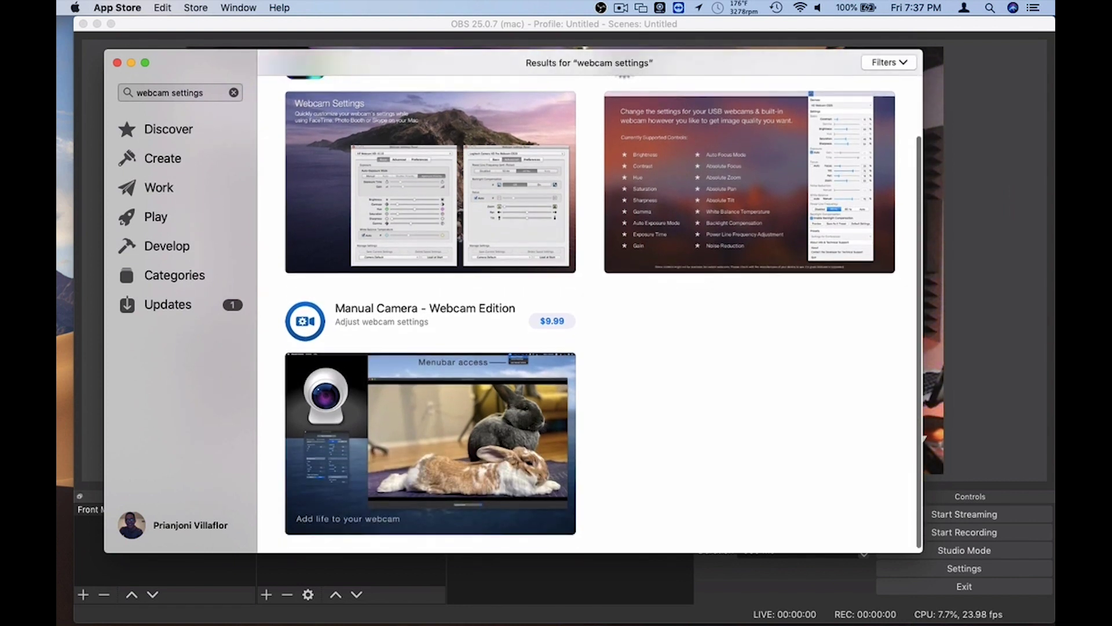
scroll(590, 301, "up", 3)
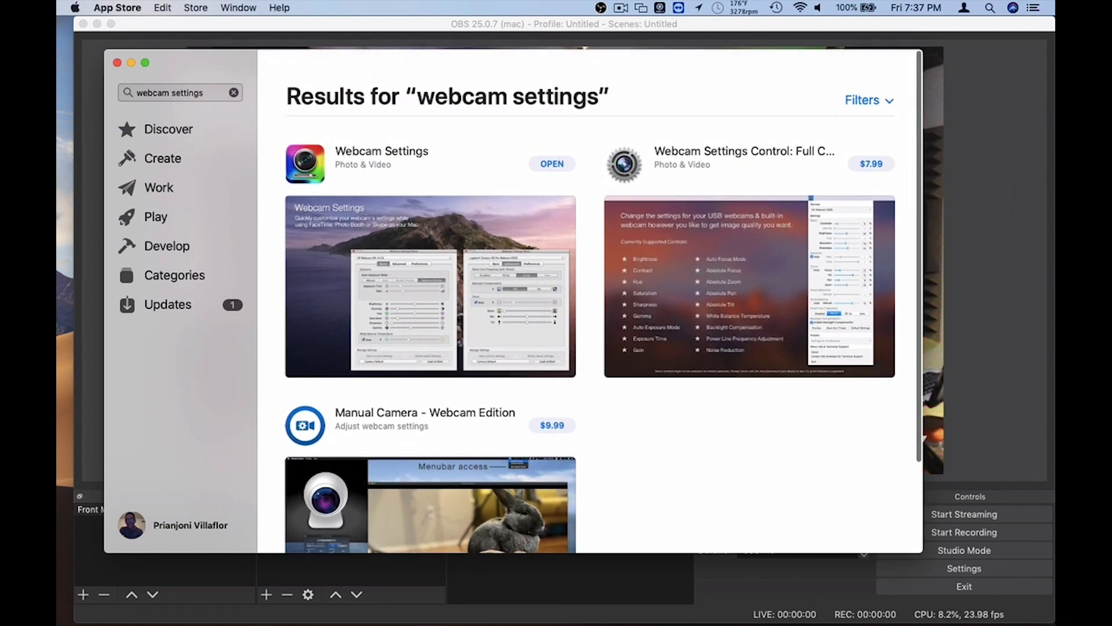